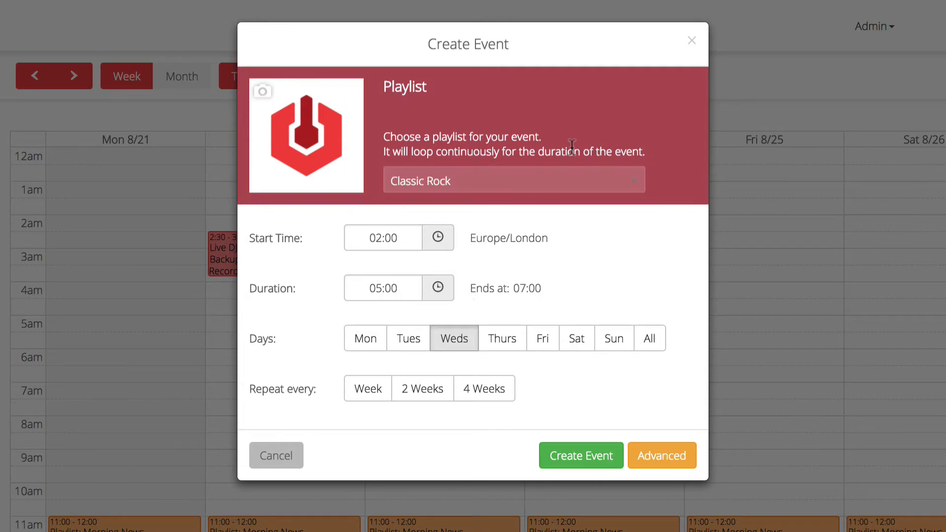
- Choose Evening News as the event's playlist
{"action": "left_click", "coordinate": [495, 184]}
{"action": "left_click", "coordinate": [460, 343]}
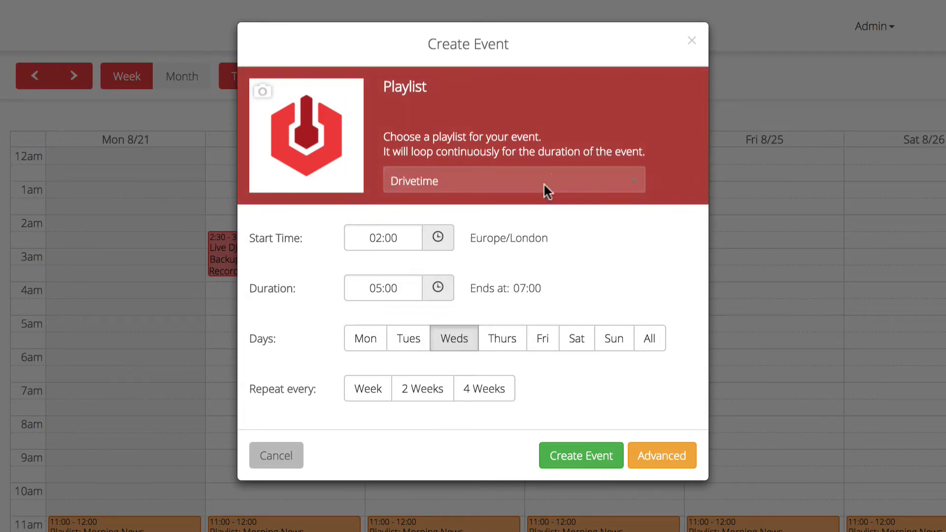
{"action": "left_click", "coordinate": [538, 192]}
{"action": "left_click", "coordinate": [449, 370]}
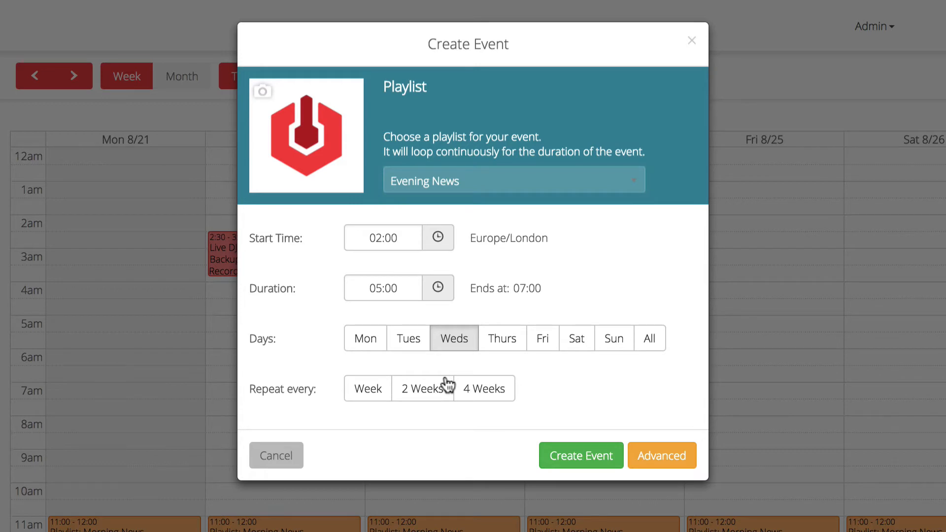
- Set the event duration to 04:59 using the time picker
{"action": "mouse_move", "coordinate": [288, 98]}
{"action": "left_click", "coordinate": [393, 276]}
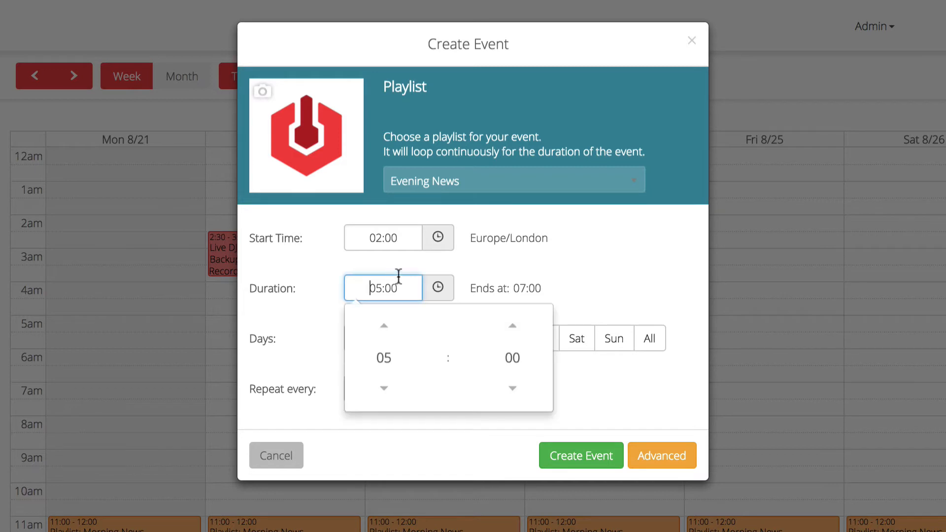
{"action": "left_click", "coordinate": [384, 387]}
{"action": "left_click", "coordinate": [383, 325]}
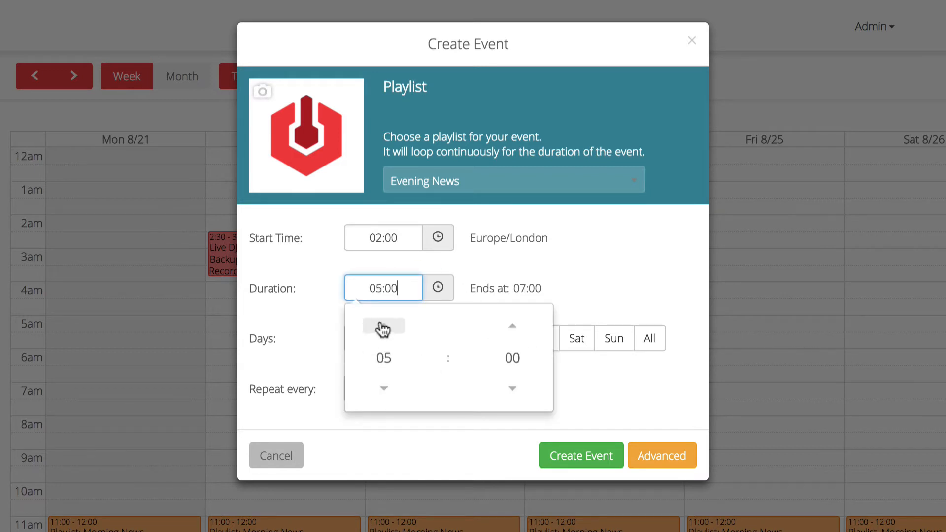
{"action": "left_click", "coordinate": [512, 388]}
{"action": "left_click", "coordinate": [589, 249]}
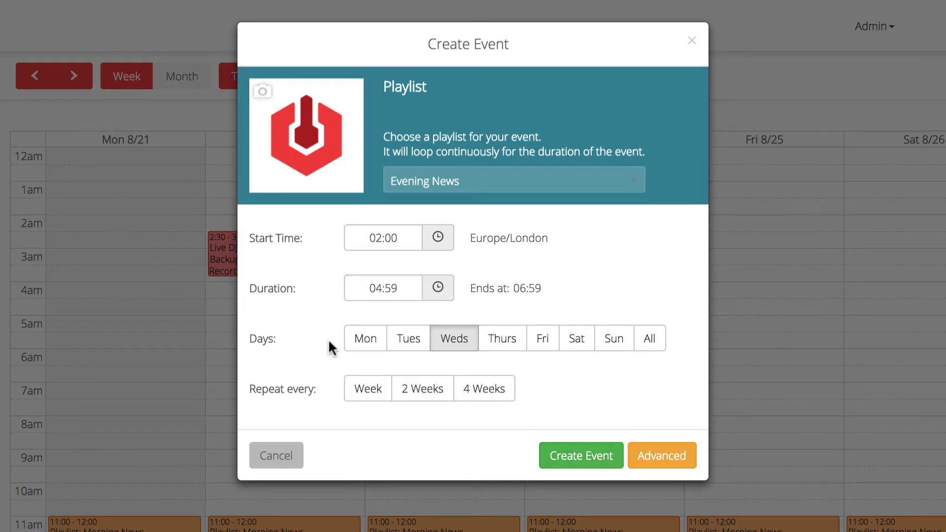
- Select Monday through Friday as the event's days
{"action": "left_click", "coordinate": [407, 340]}
{"action": "left_click", "coordinate": [380, 341]}
{"action": "left_click", "coordinate": [504, 340]}
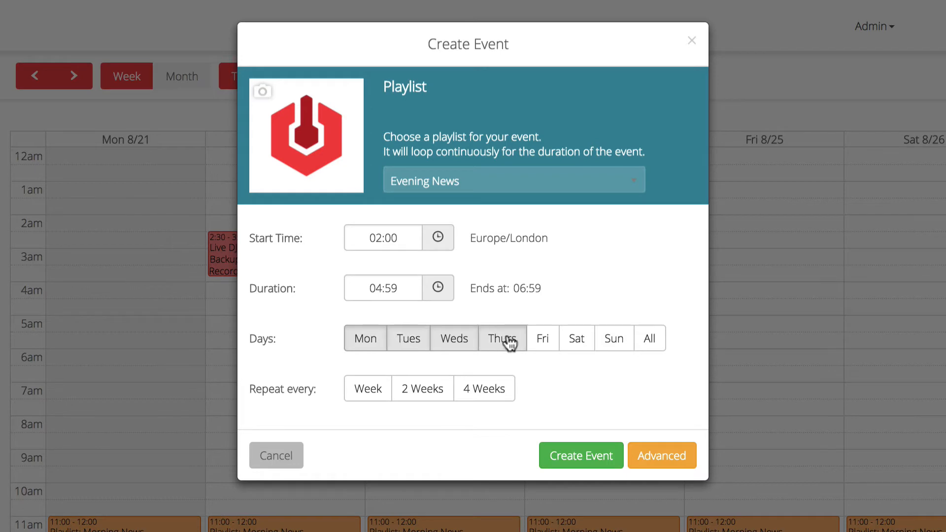
{"action": "left_click", "coordinate": [544, 341]}
{"action": "left_click", "coordinate": [371, 394]}
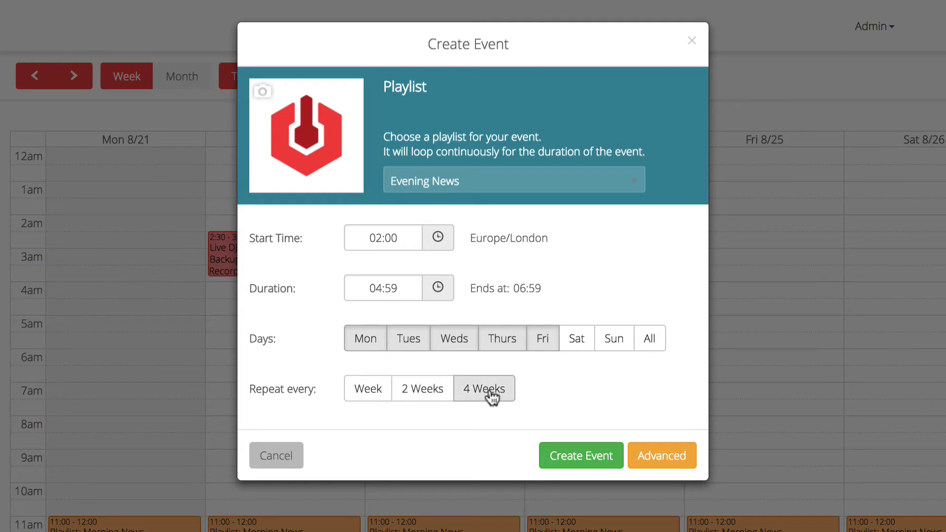
- Open the advanced options, set the event type to Live DJ and assign the DJ James
{"action": "left_click", "coordinate": [667, 454]}
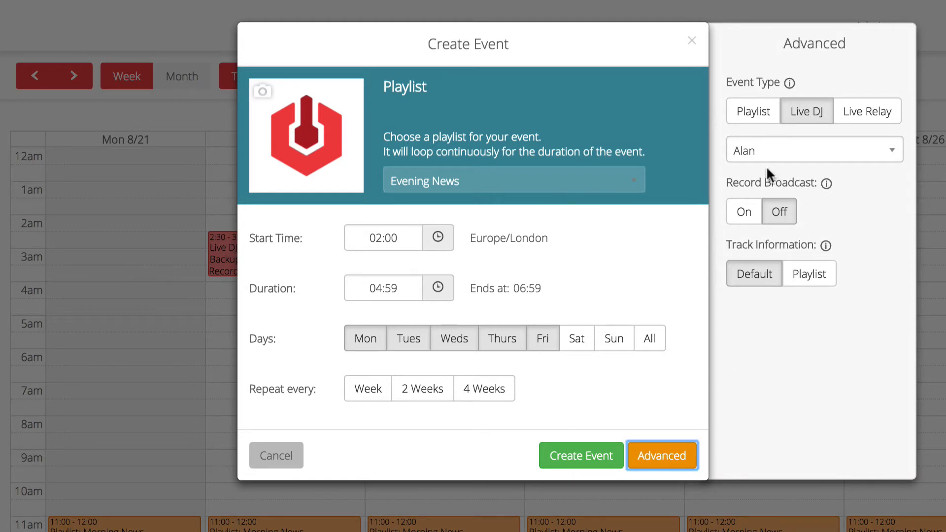
{"action": "left_click", "coordinate": [753, 118]}
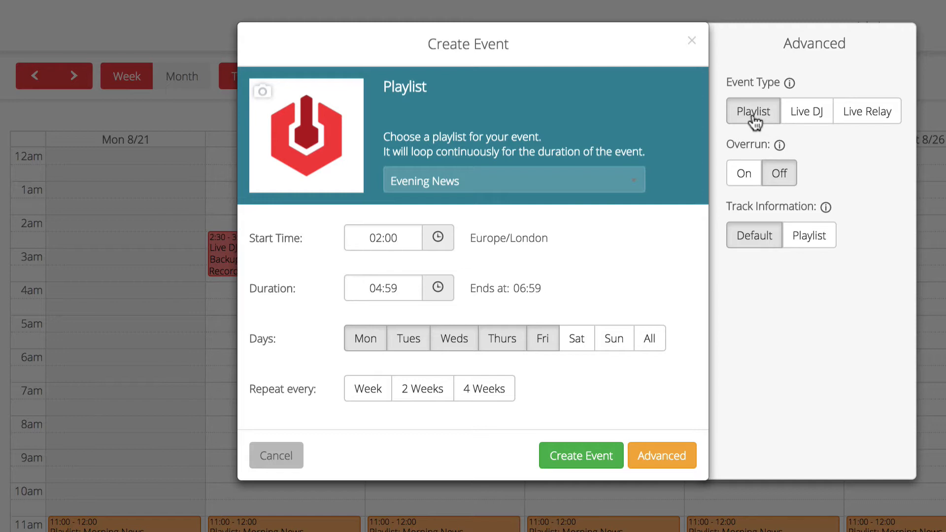
{"action": "left_click", "coordinate": [787, 114]}
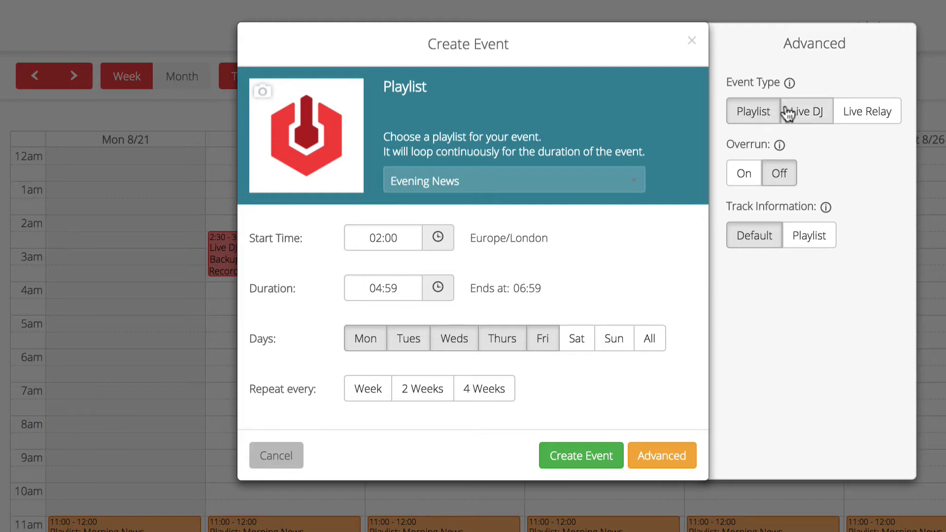
{"action": "left_click", "coordinate": [763, 147]}
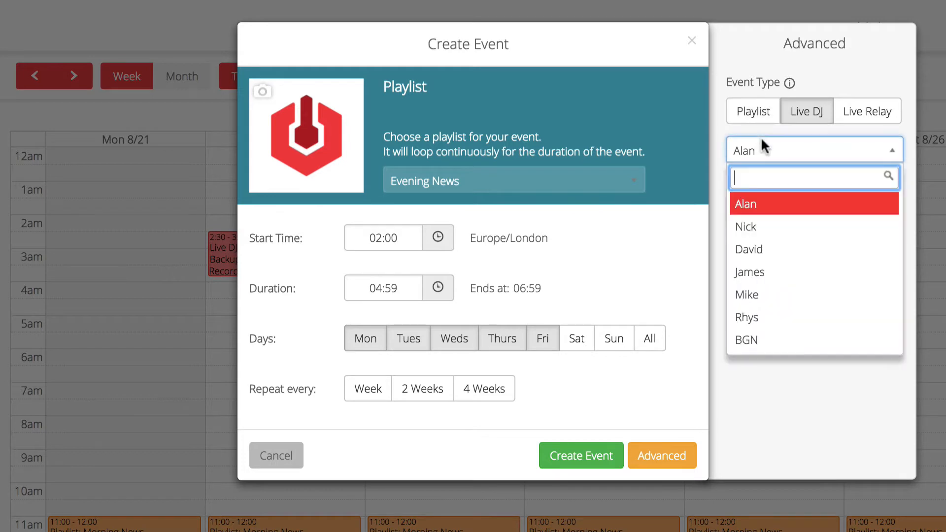
{"action": "left_click", "coordinate": [803, 277]}
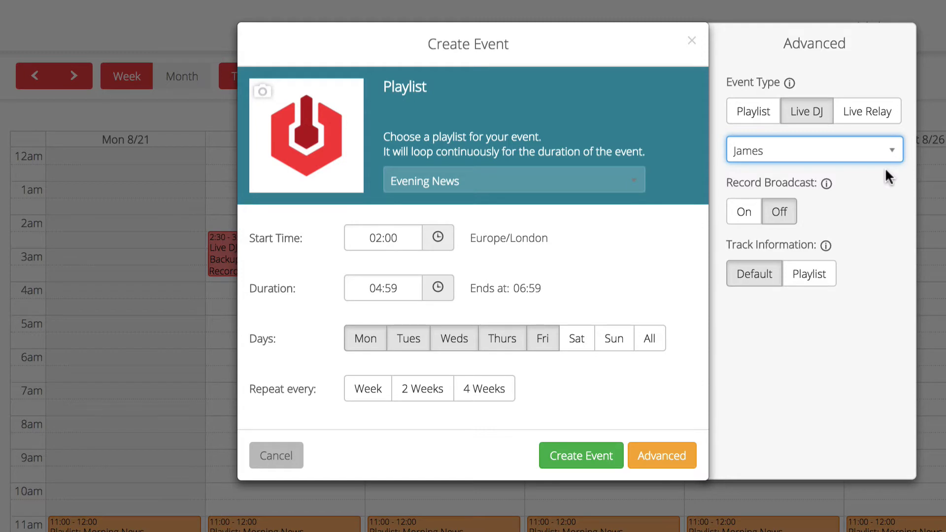
{"action": "left_click", "coordinate": [873, 114]}
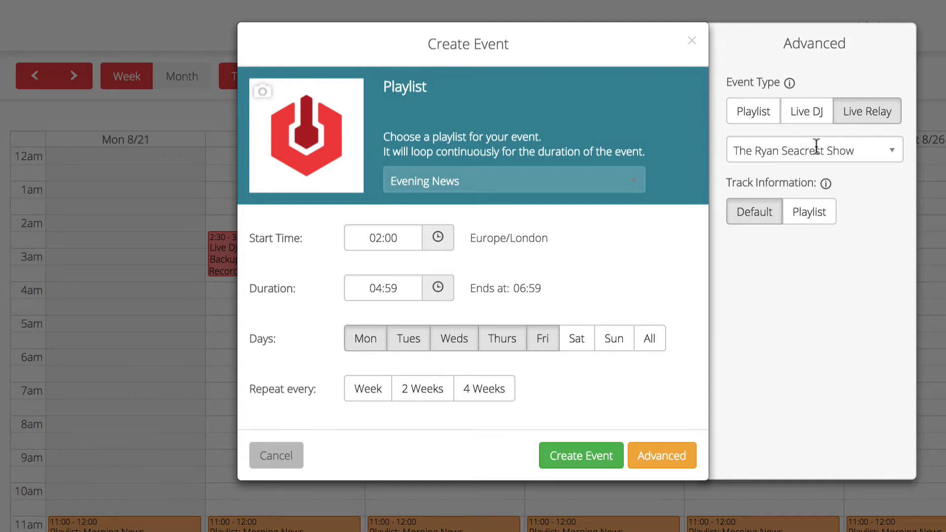
{"action": "left_click", "coordinate": [768, 113]}
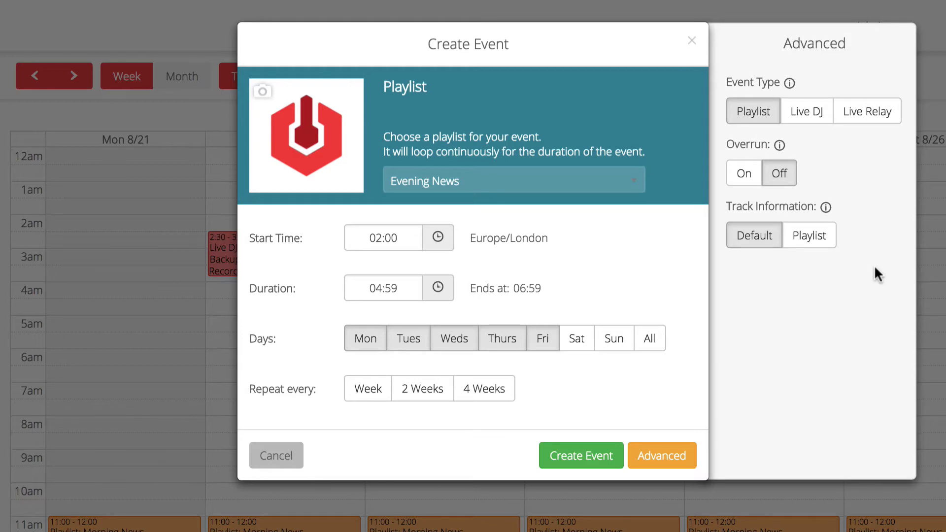
{"action": "left_click", "coordinate": [820, 118]}
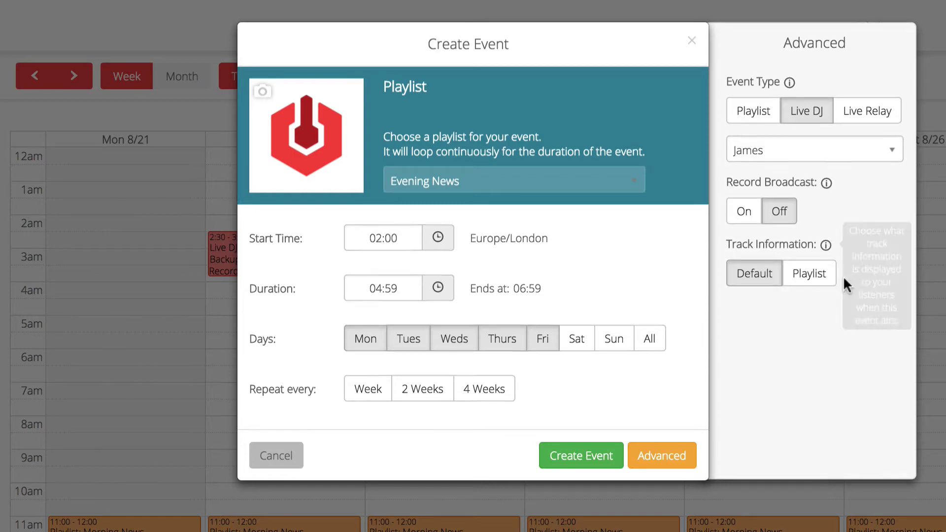
- Set the track information to Playlist and create the event
{"action": "left_click", "coordinate": [803, 279]}
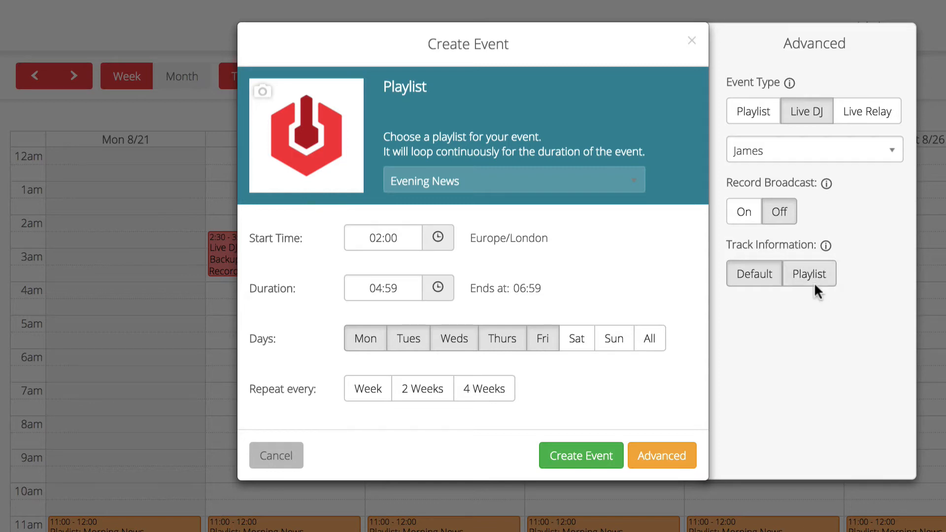
{"action": "left_click", "coordinate": [816, 284]}
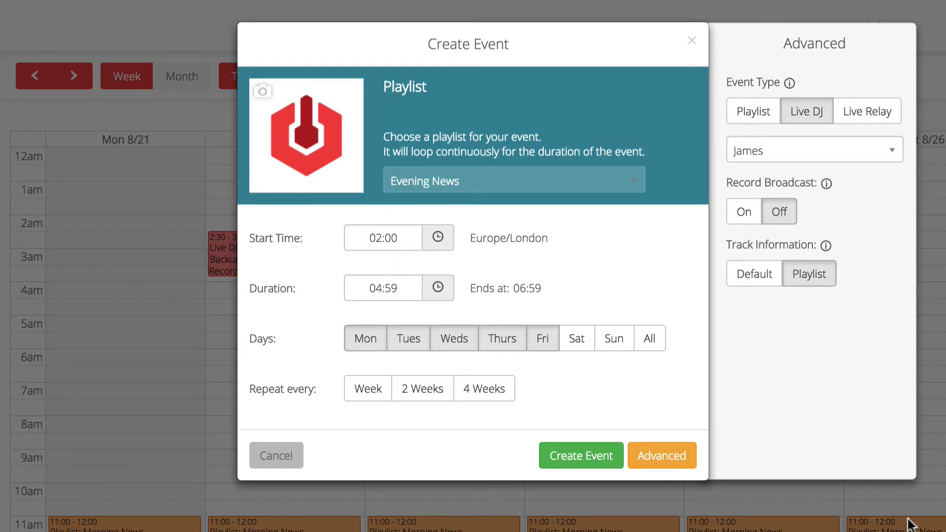
{"action": "left_click", "coordinate": [657, 466]}
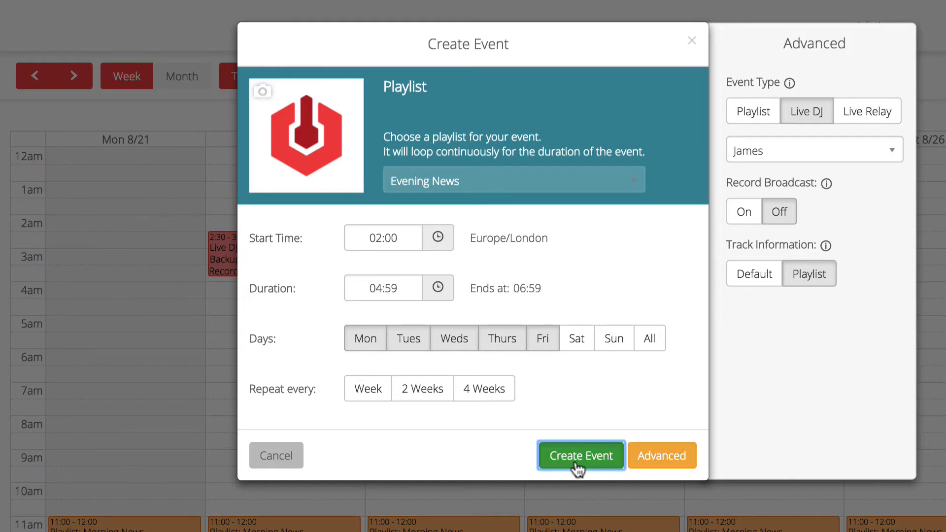
{"action": "left_click", "coordinate": [575, 467]}
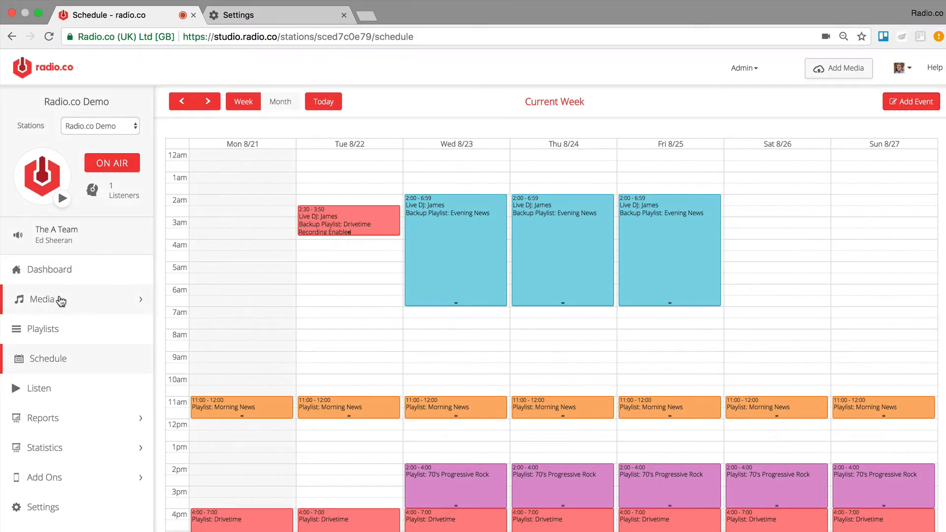
- Open the 80's Hits playlist for editing and start adding a voice track
{"action": "left_click", "coordinate": [54, 327]}
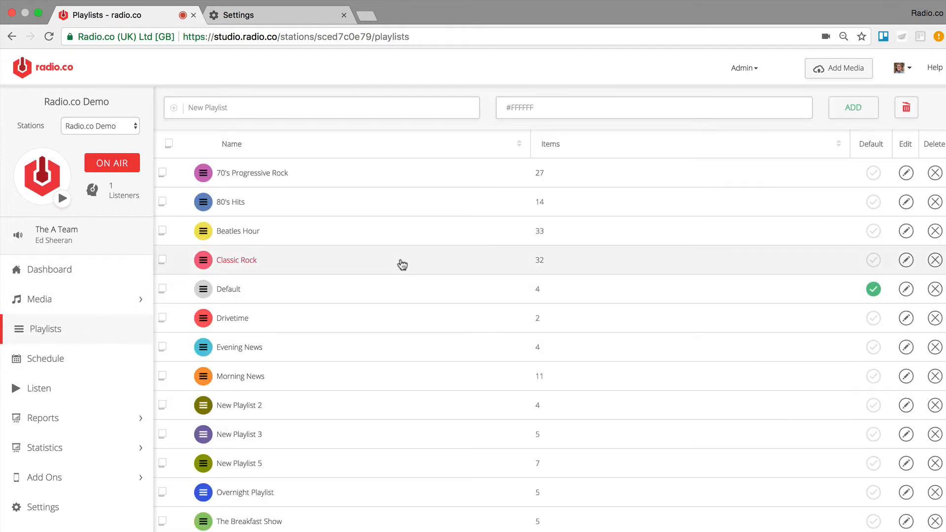
{"action": "left_click", "coordinate": [905, 202]}
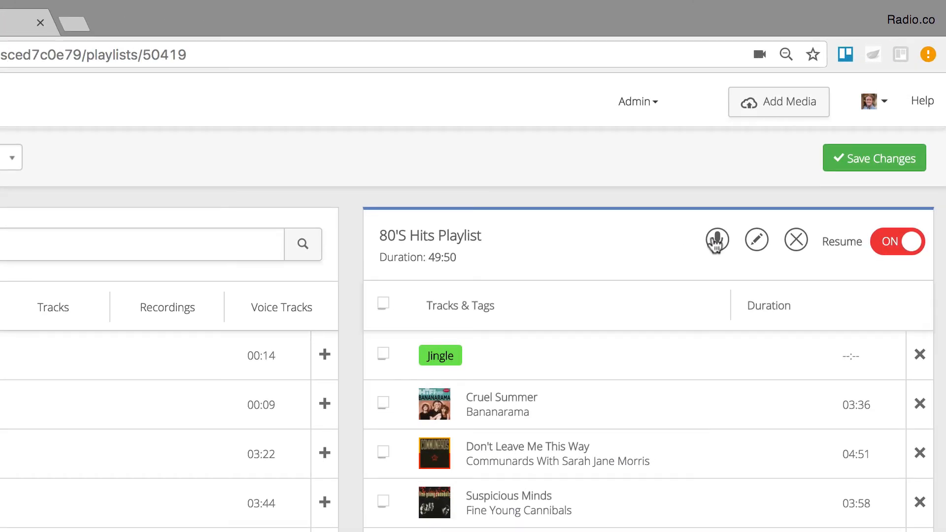
{"action": "left_click", "coordinate": [716, 240]}
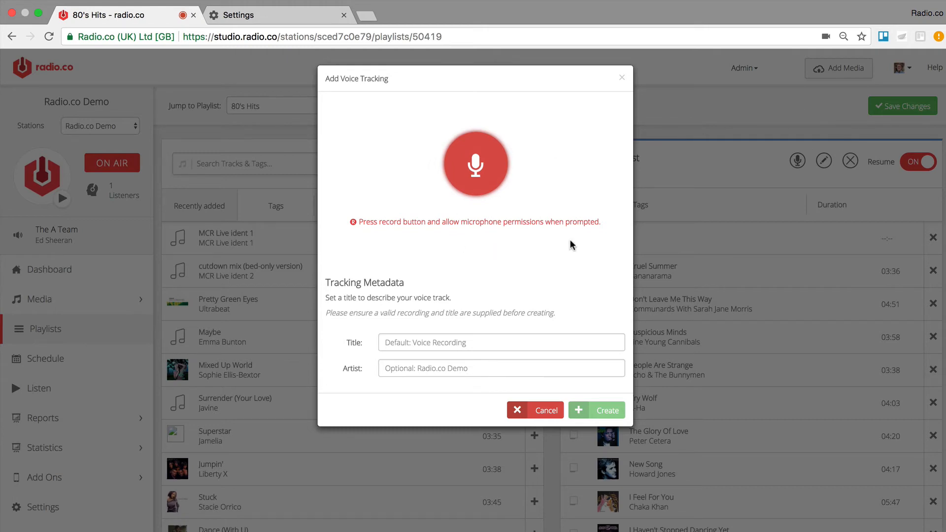
- Start recording and allow the site to use the microphone
{"action": "left_click", "coordinate": [447, 178]}
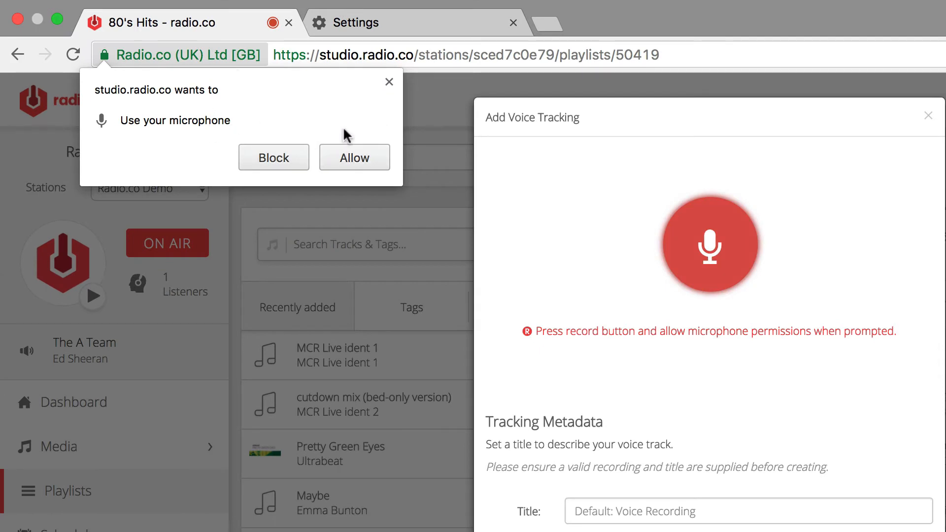
{"action": "left_click", "coordinate": [362, 158]}
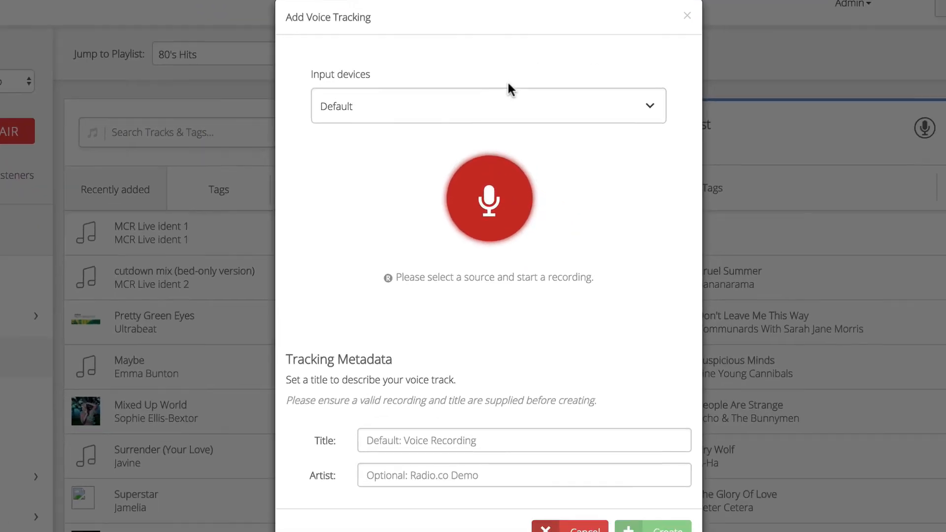
- Select Scarlett 2i2 USB as the input device
{"action": "left_click", "coordinate": [490, 107]}
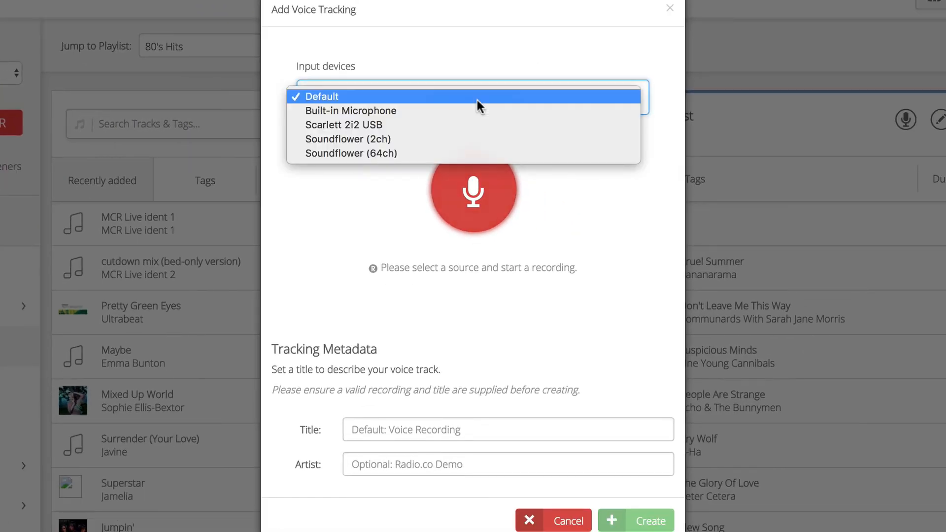
{"action": "left_click", "coordinate": [431, 125]}
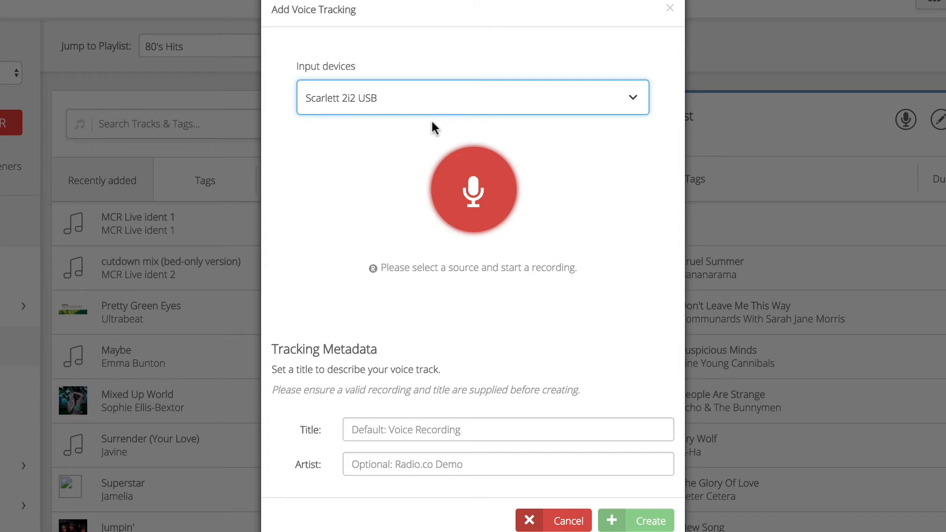
{"action": "left_click", "coordinate": [478, 170]}
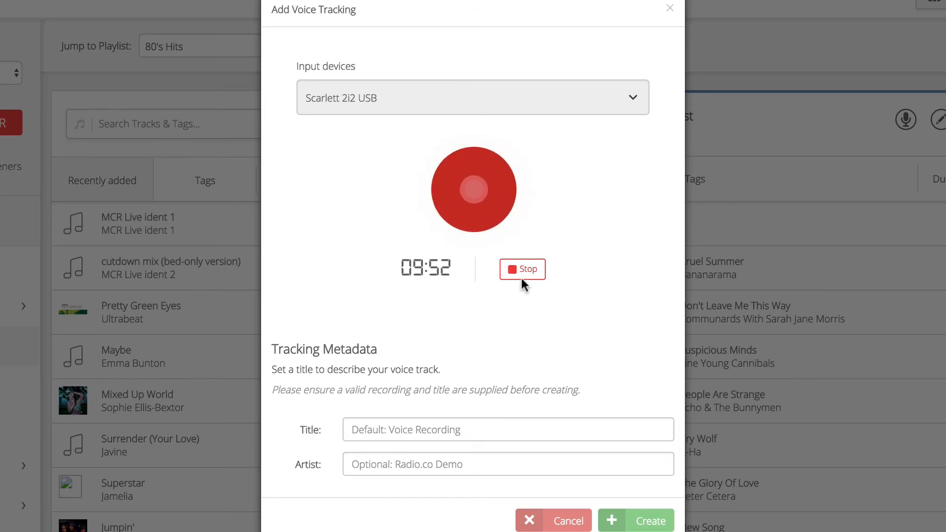
{"action": "left_click", "coordinate": [490, 192]}
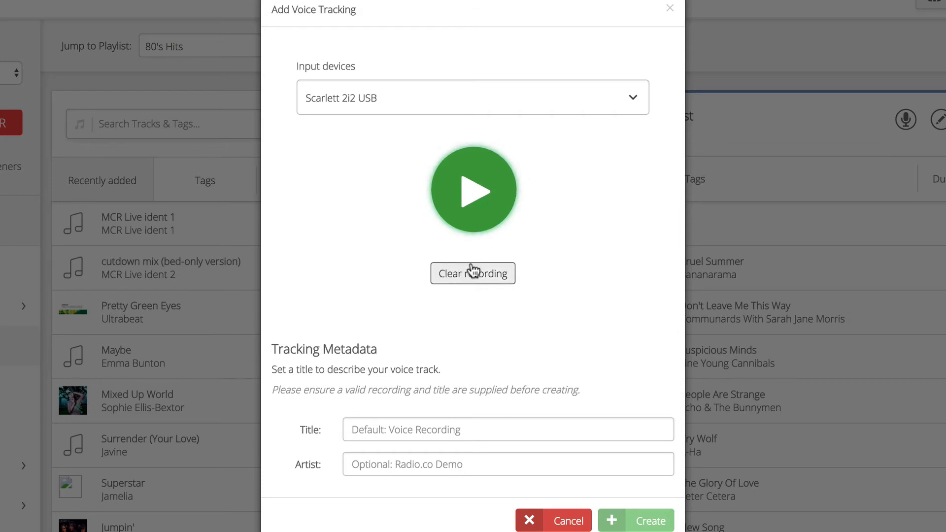
{"action": "left_click", "coordinate": [485, 189]}
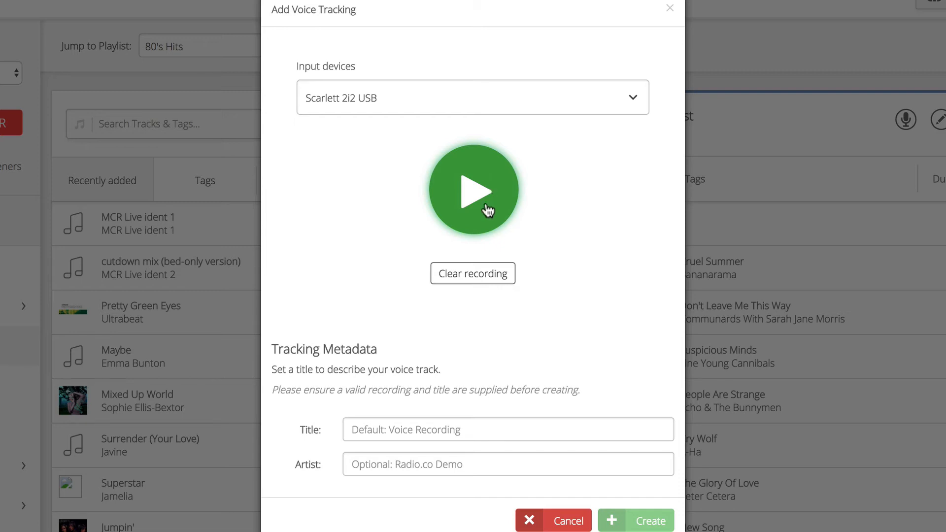
{"action": "left_click", "coordinate": [465, 276]}
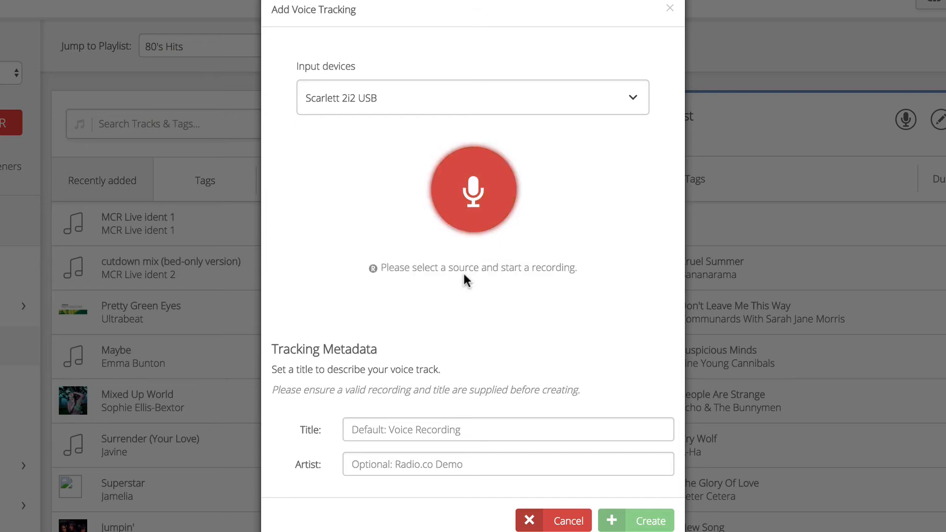
- Record a new voice track, title it James On Air and create it
{"action": "left_click", "coordinate": [481, 176]}
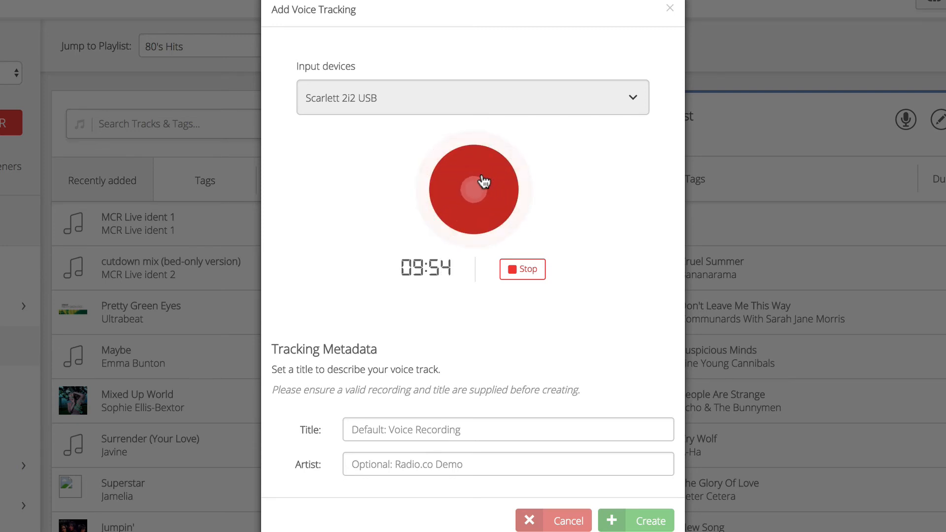
{"action": "left_click", "coordinate": [483, 182]}
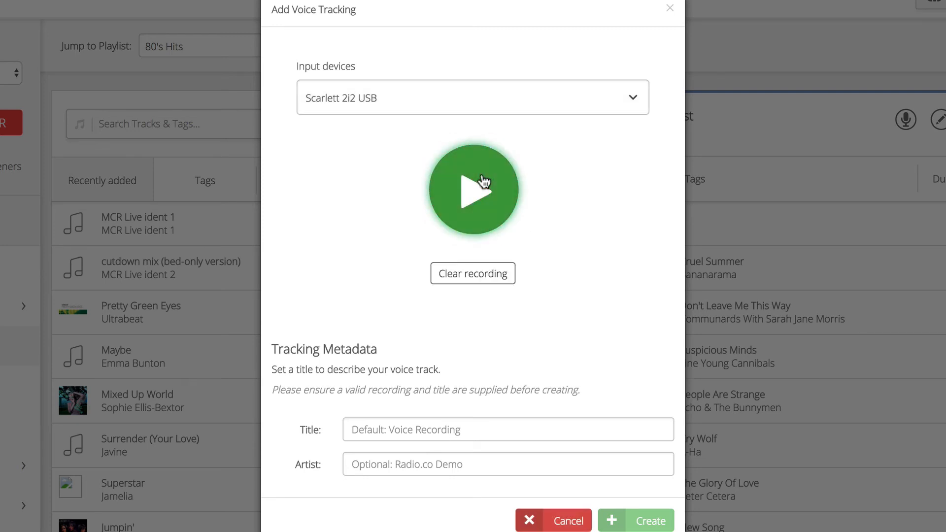
{"action": "left_click", "coordinate": [460, 429]}
{"action": "type", "text": "Jame"}
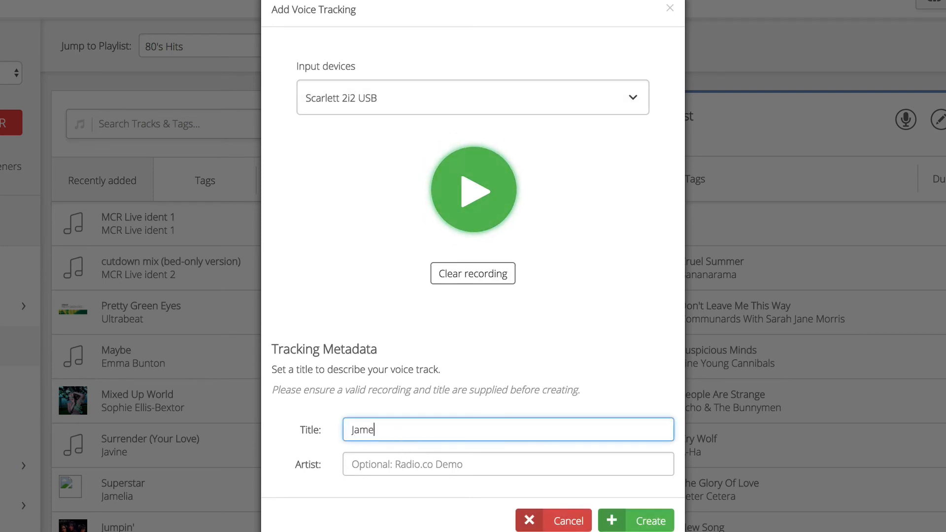
{"action": "type", "text": "s On Air"}
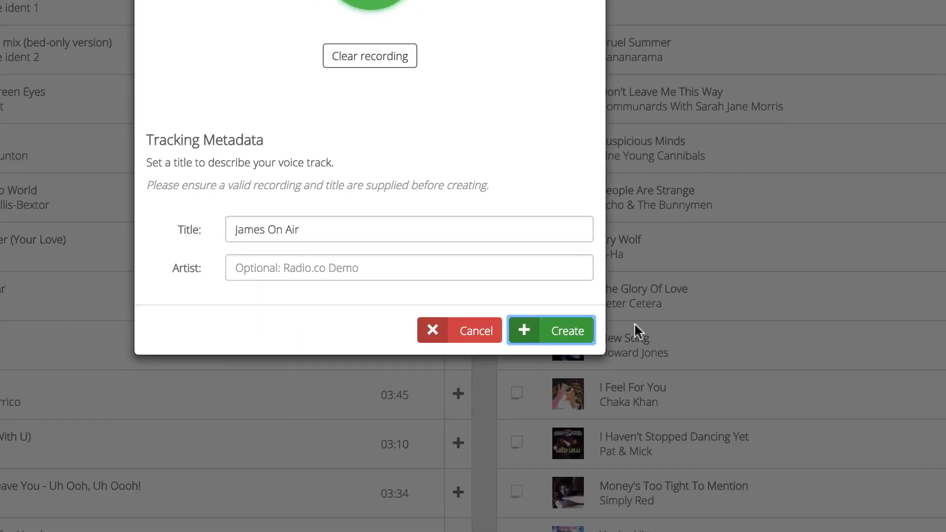
{"action": "left_click", "coordinate": [650, 521]}
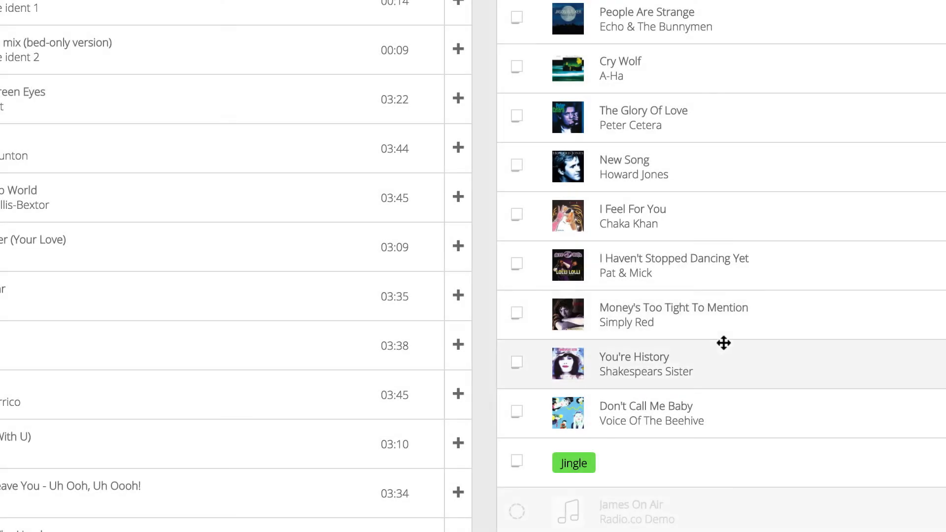
- Move the James On Air voice track up to sit after New Song, and save the playlist changes
{"action": "scroll", "coordinate": [777, 397], "scroll_direction": "down", "scroll_amount": 5}
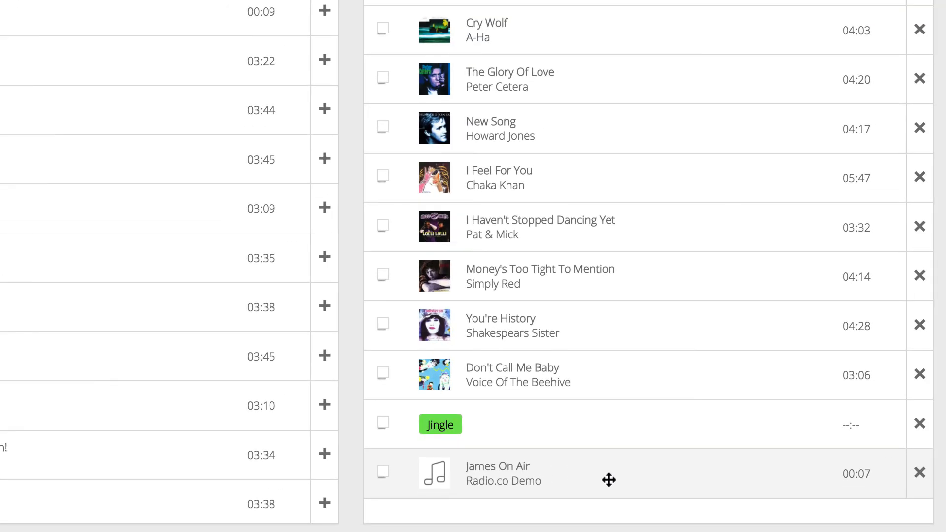
{"action": "left_click_drag", "start_coordinate": [609, 480], "coordinate": [627, 197]}
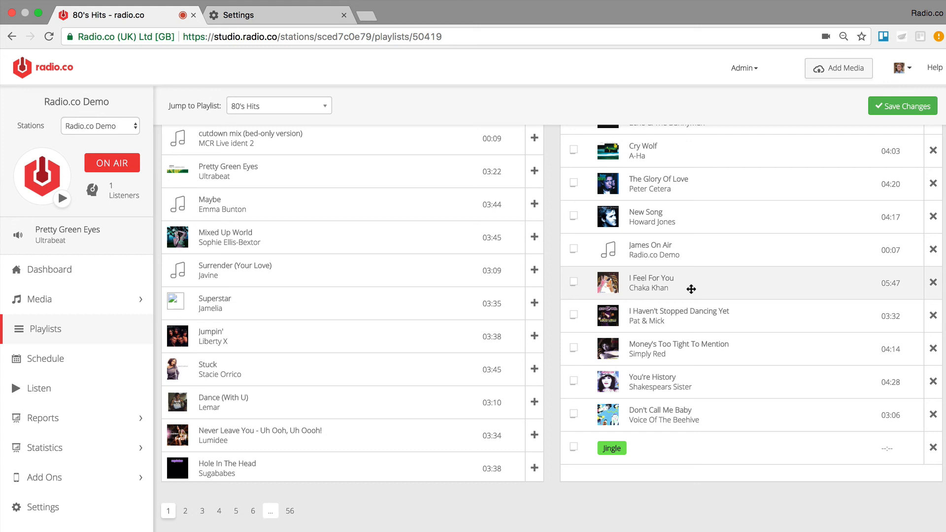
{"action": "left_click", "coordinate": [84, 301]}
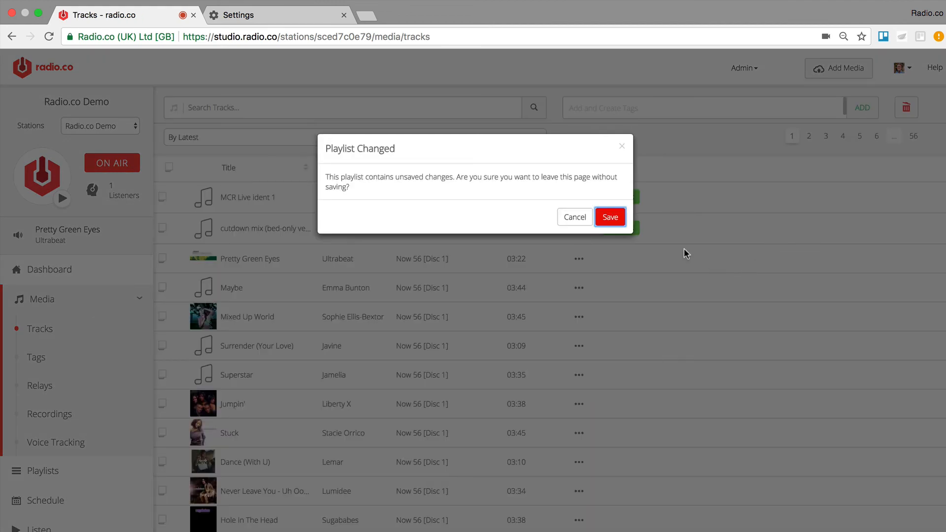
{"action": "left_click", "coordinate": [598, 217]}
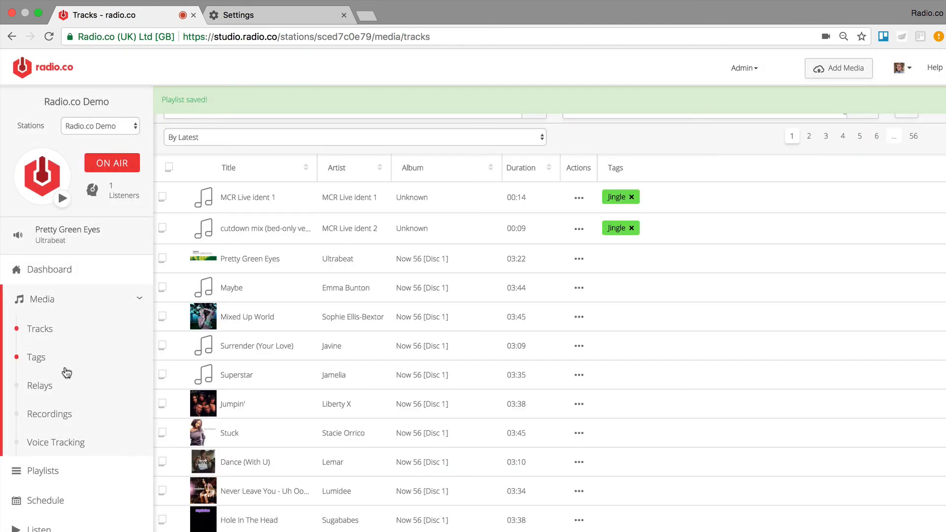
- Browse the Recordings and Voice Tracking media lists and play back the James On Air voice track
{"action": "left_click", "coordinate": [82, 417]}
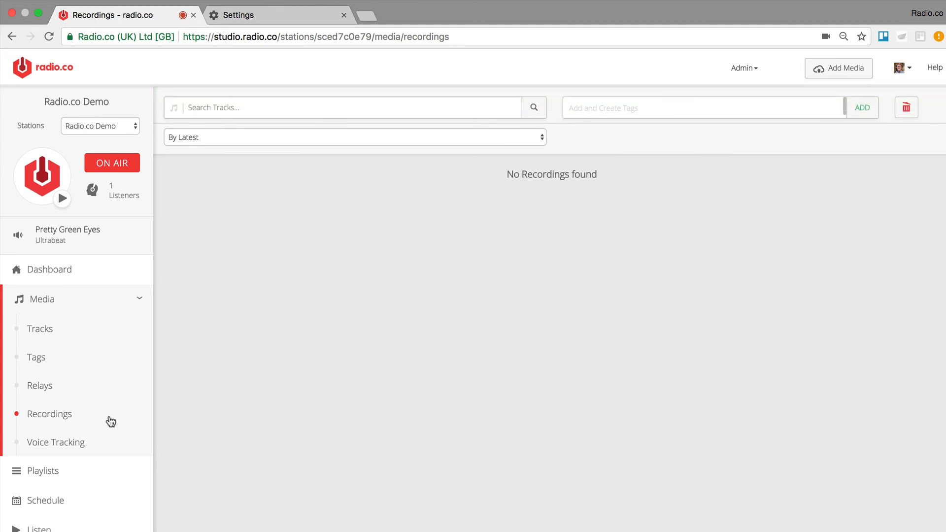
{"action": "left_click", "coordinate": [91, 446]}
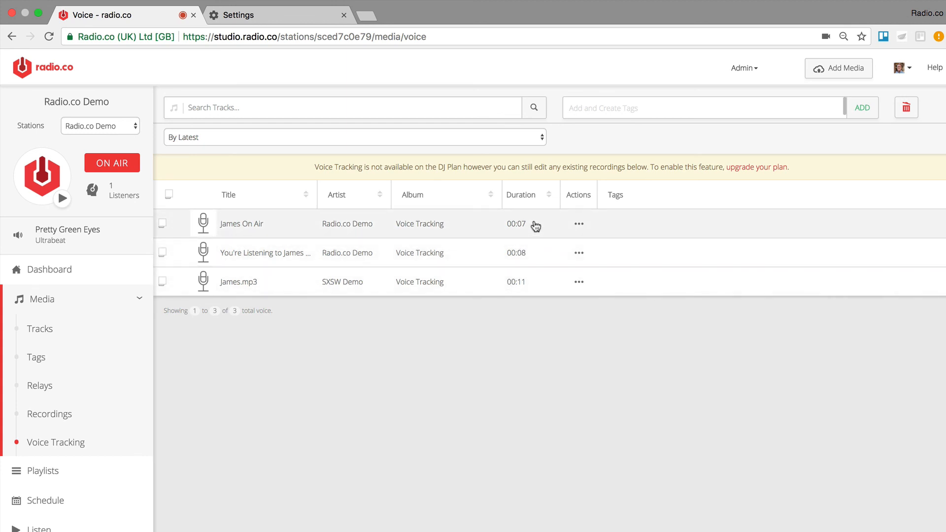
{"action": "left_click", "coordinate": [204, 225]}
{"action": "left_click", "coordinate": [209, 223]}
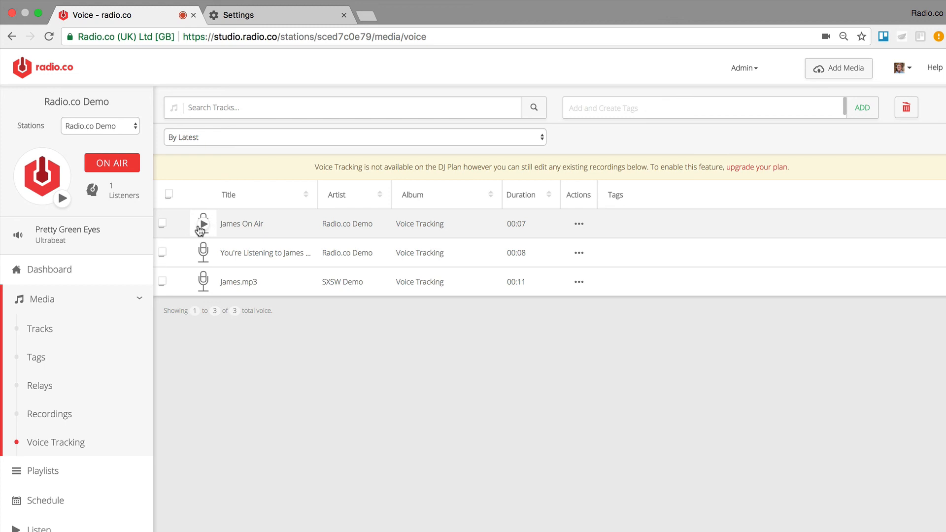